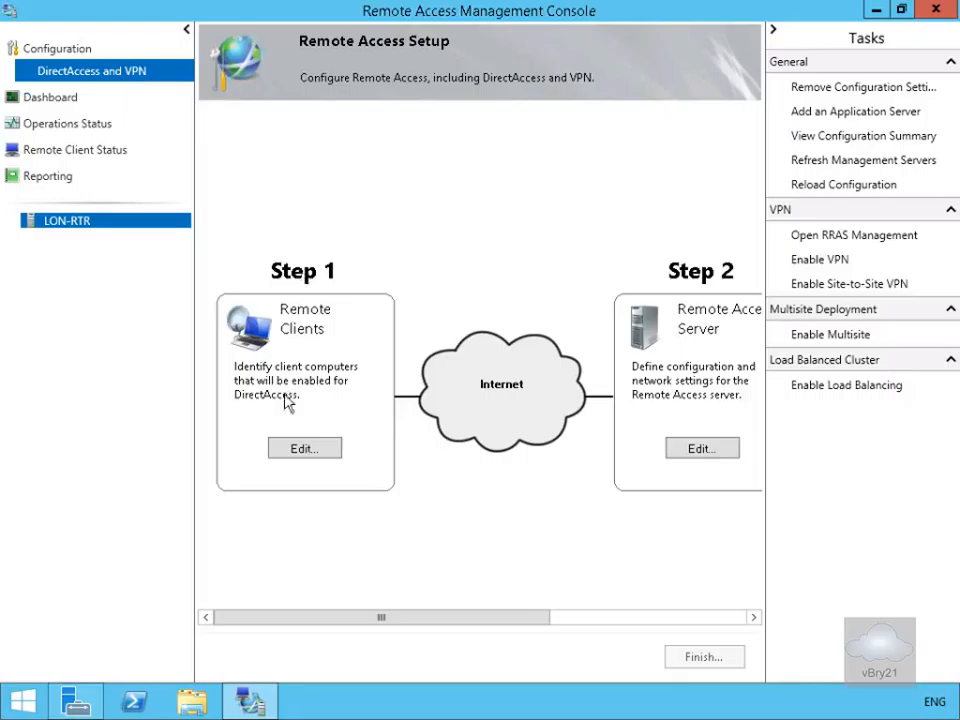
Step: Open the Remote Clients setup and accept the full DirectAccess deployment scenario and the DA_Clients group, continuing to Network Connectivity Assistant
left_click(289, 455)
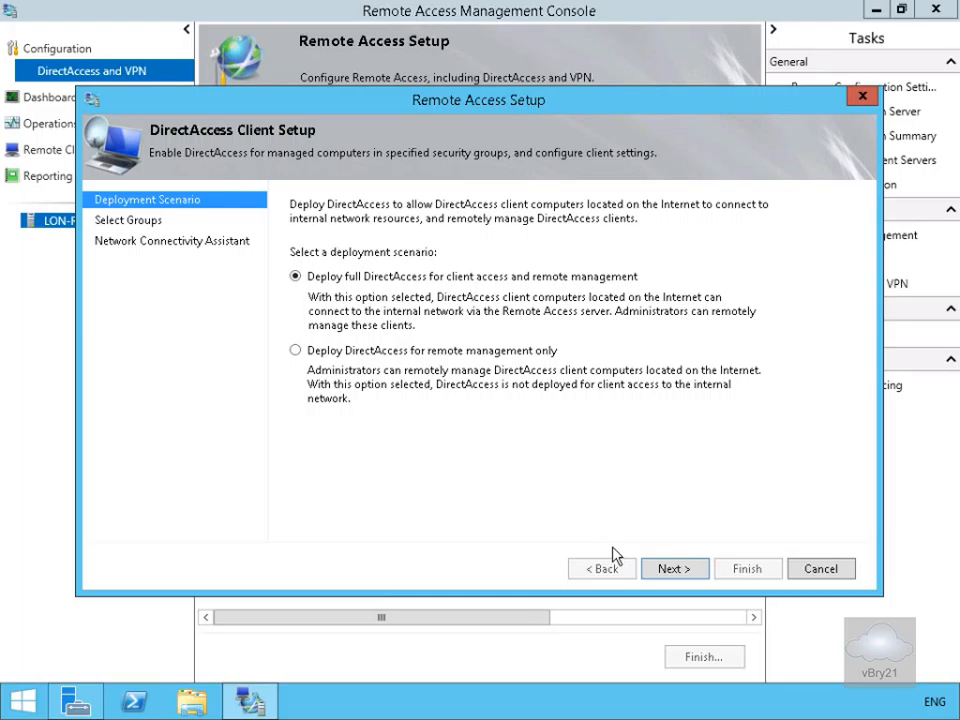
left_click(662, 573)
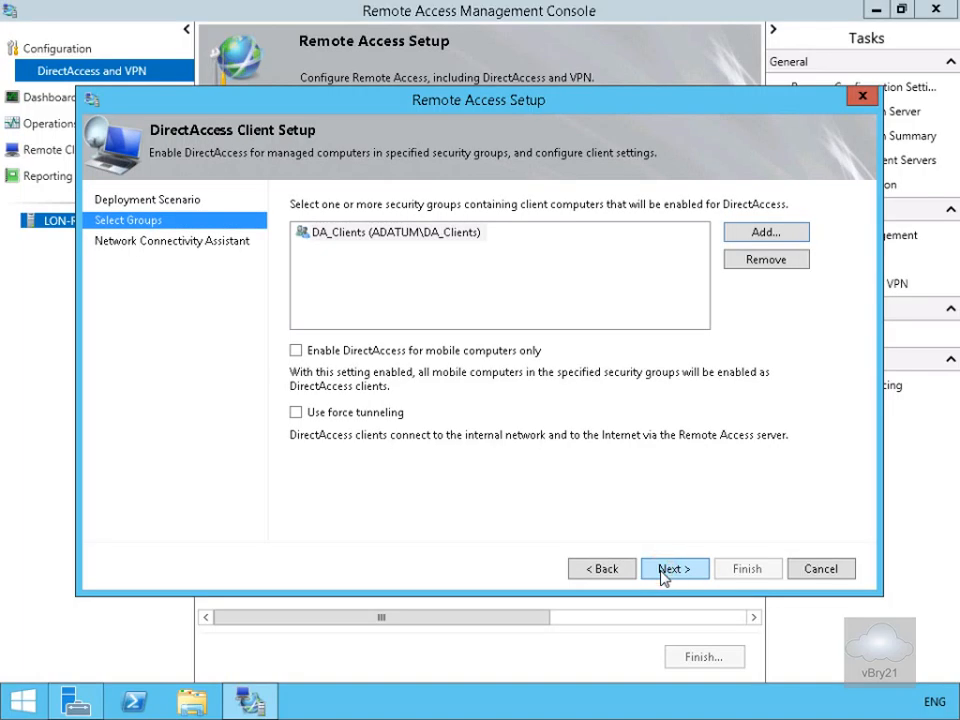
left_click(662, 572)
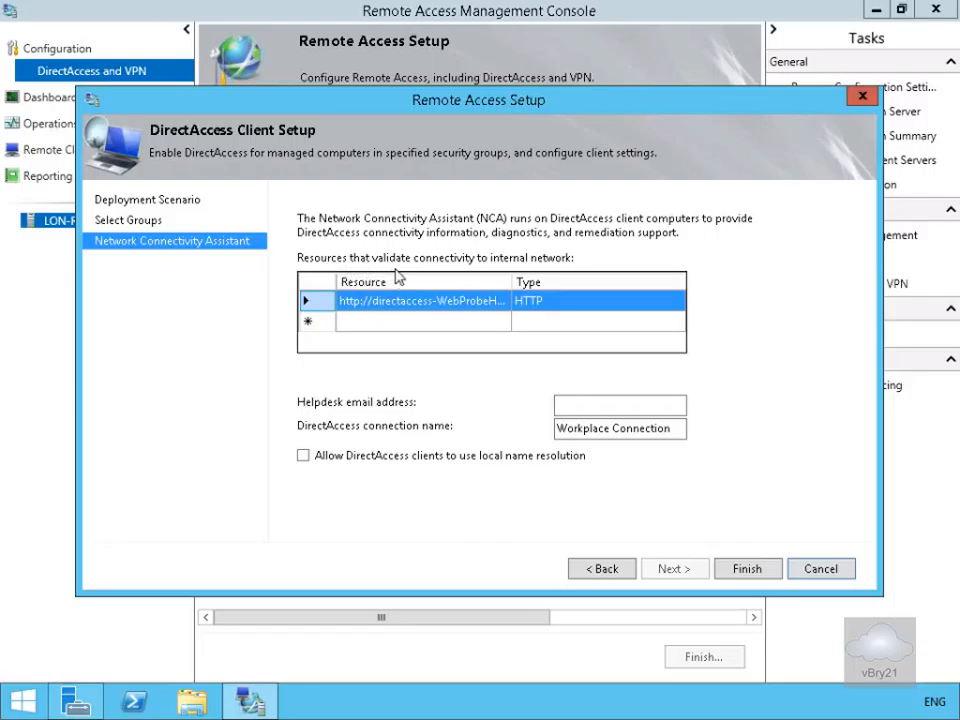
left_click(466, 326)
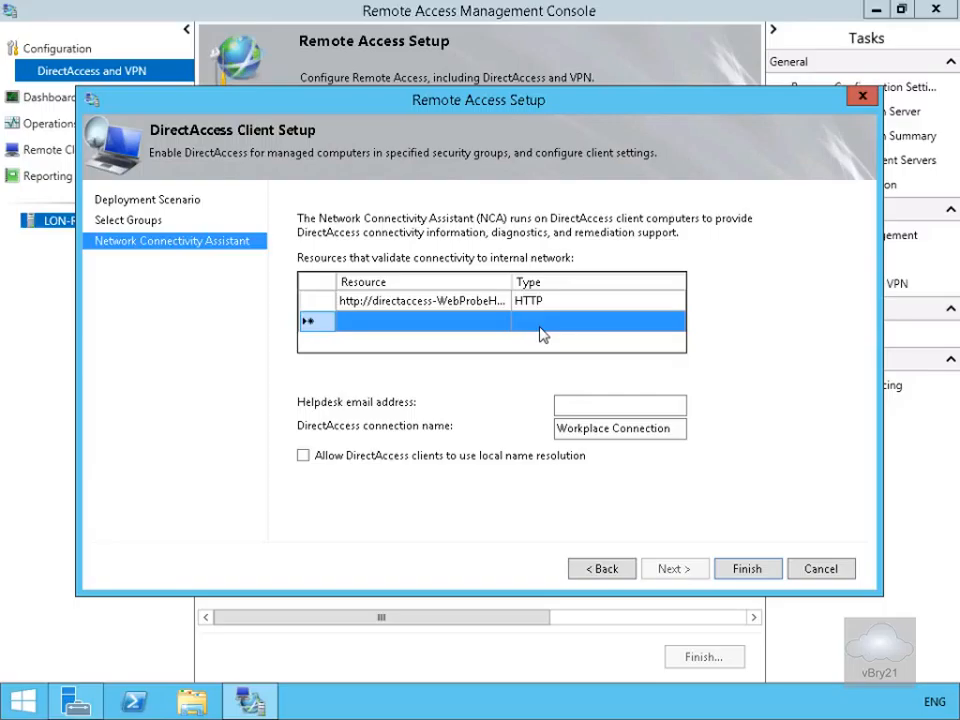
left_click(457, 330)
left_click(457, 330)
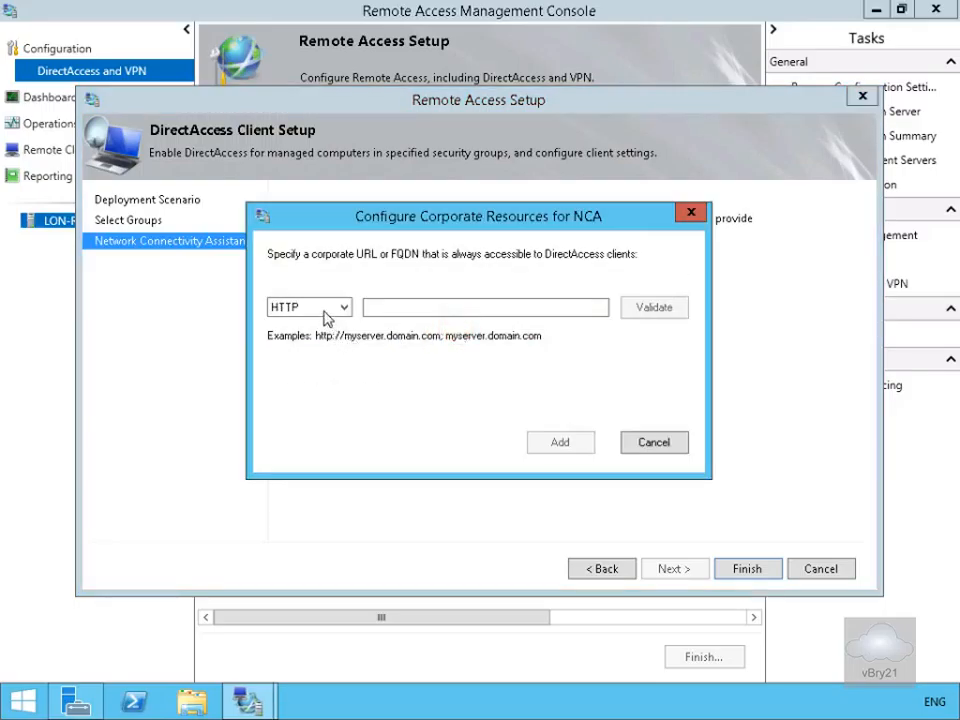
left_click(407, 318)
left_click(407, 318)
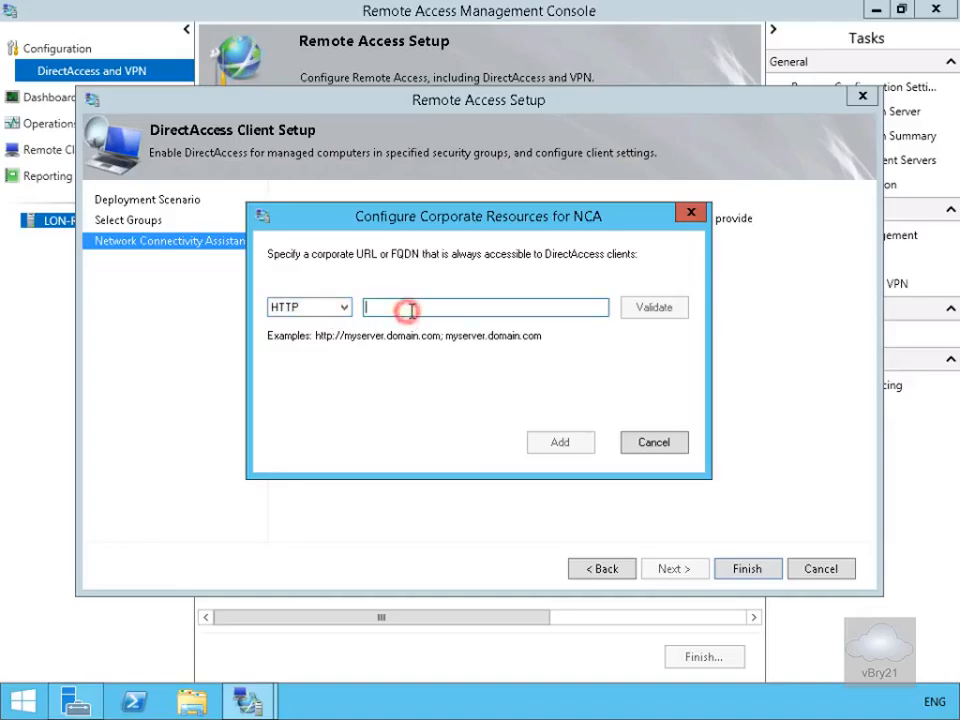
type("https://lon-svr1.adatum.com")
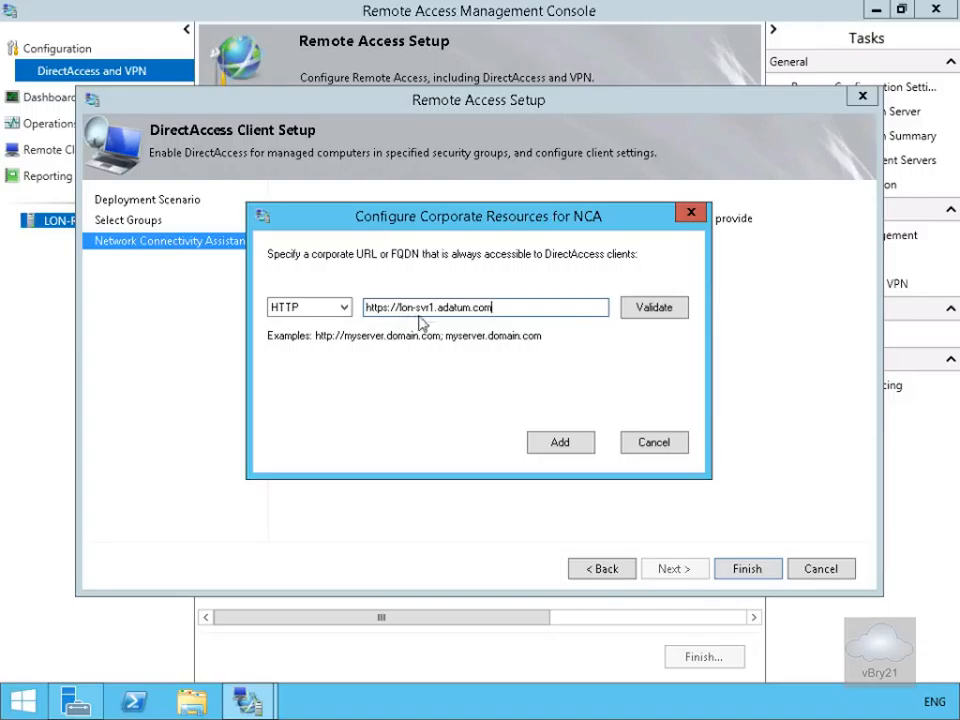
left_click(641, 312)
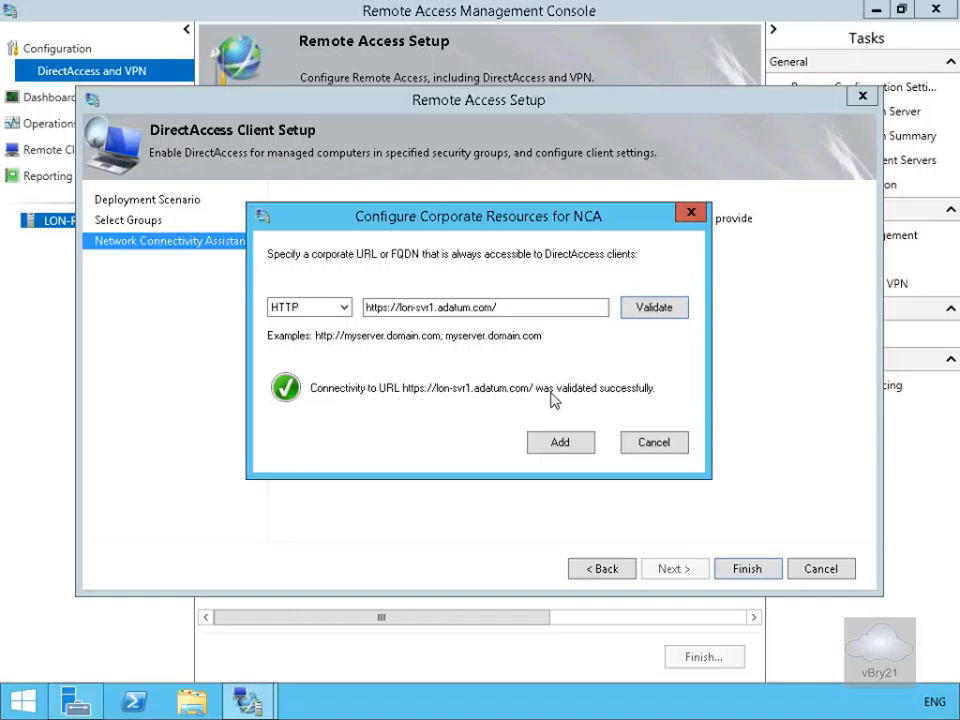
left_click(573, 450)
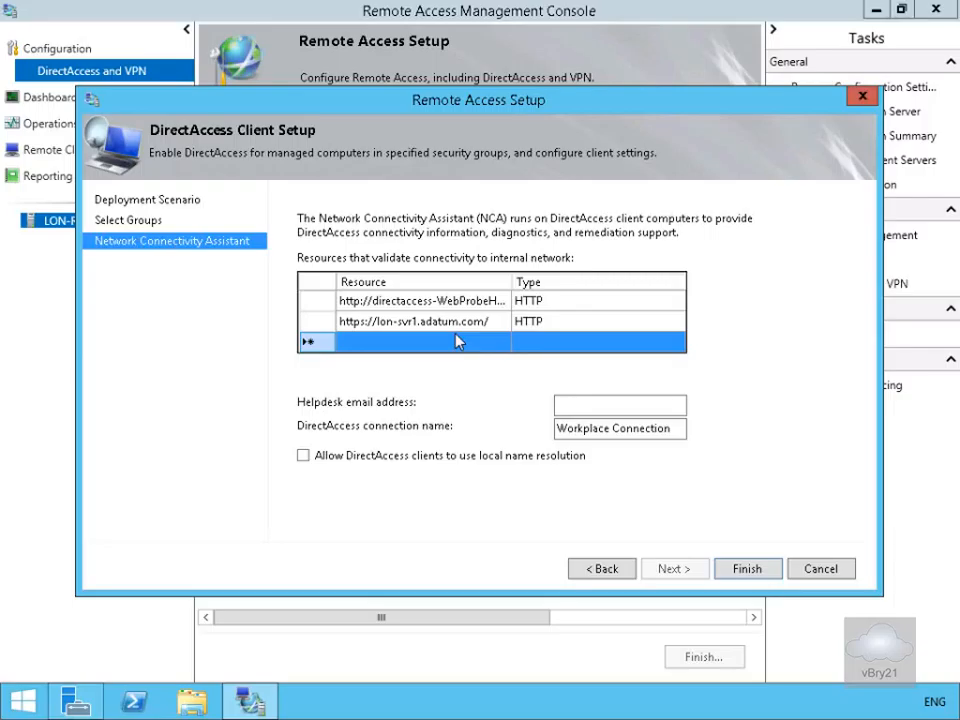
left_click(741, 570)
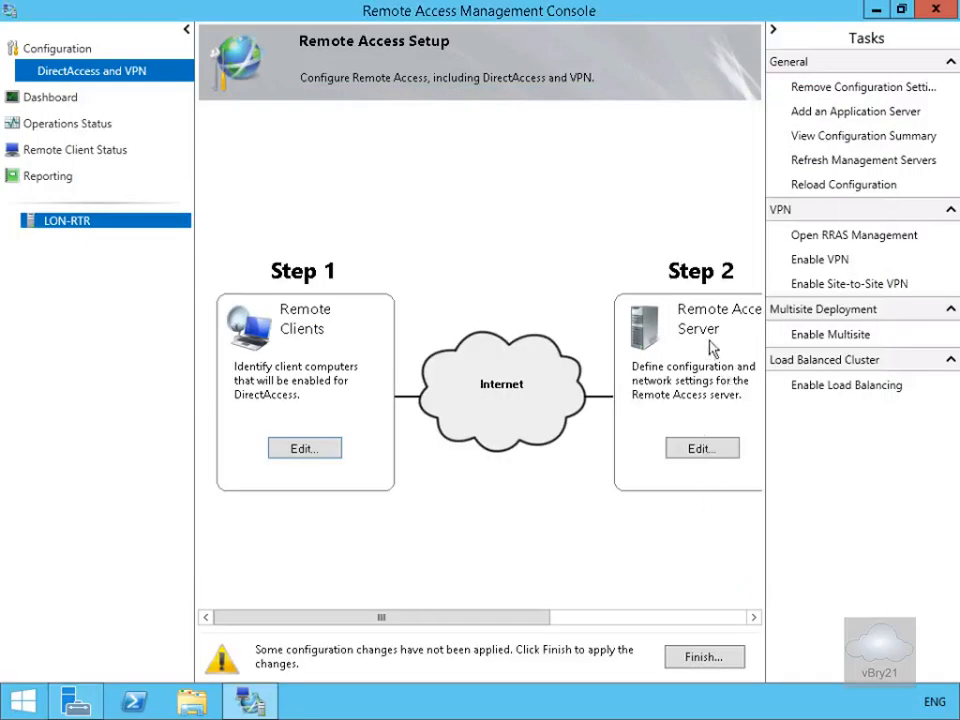
Step: Open the Remote Access Server setup and accept the existing topology, public address, network adapters and self-signed certificate, continuing to Authentication
left_click(712, 451)
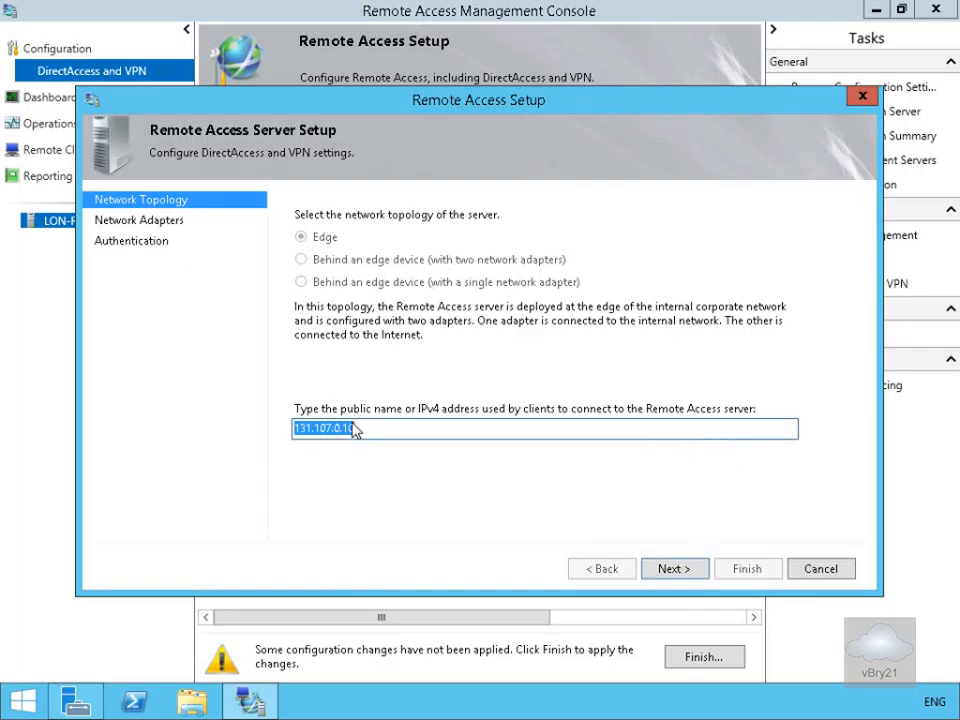
left_click(690, 570)
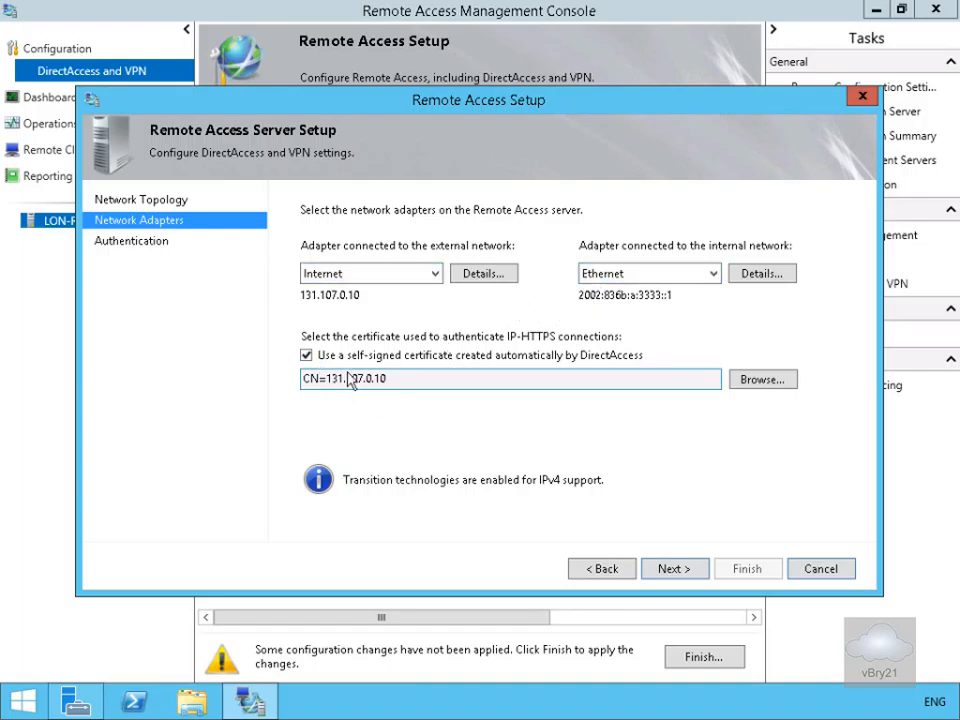
left_click(668, 569)
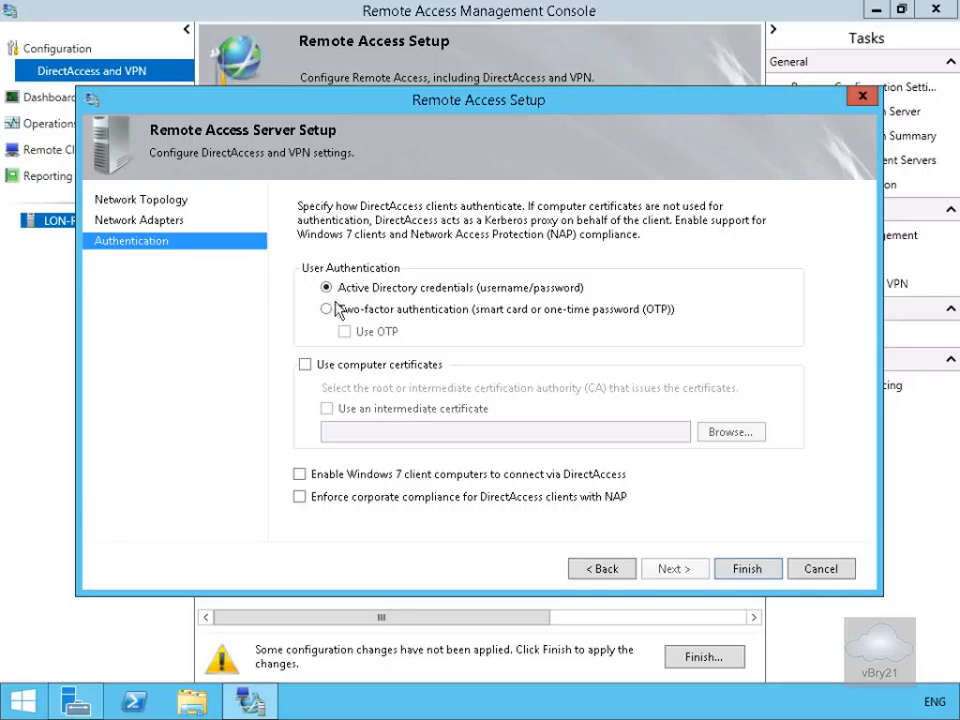
Step: Use computer certificates issued by AdatumCA, enable Windows 7 client computers to connect via DirectAccess, and finish the server setup
left_click(308, 370)
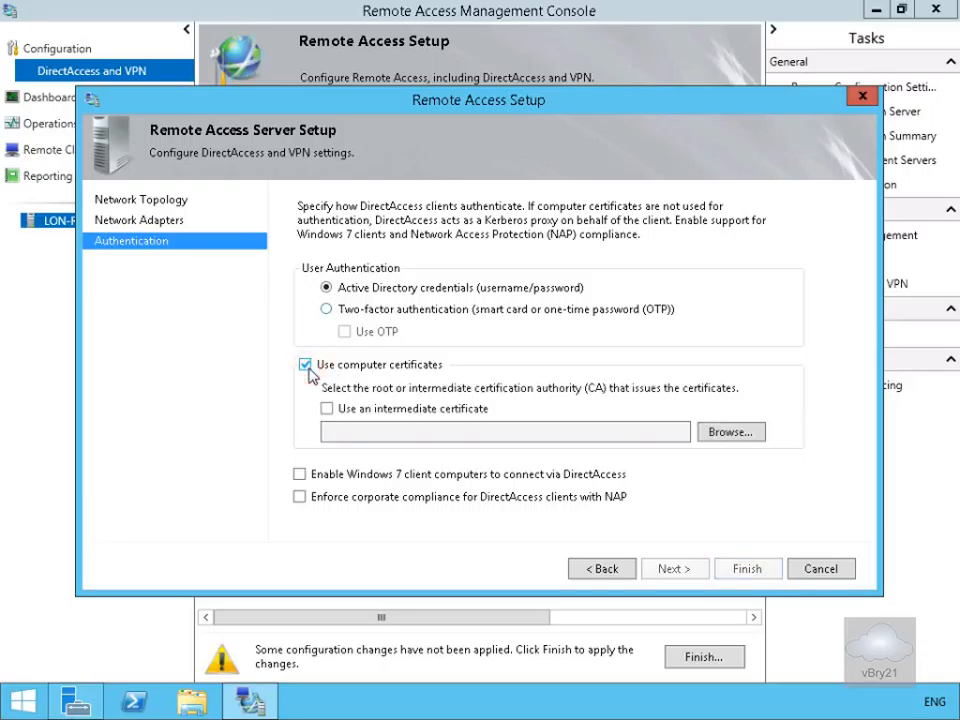
left_click(741, 435)
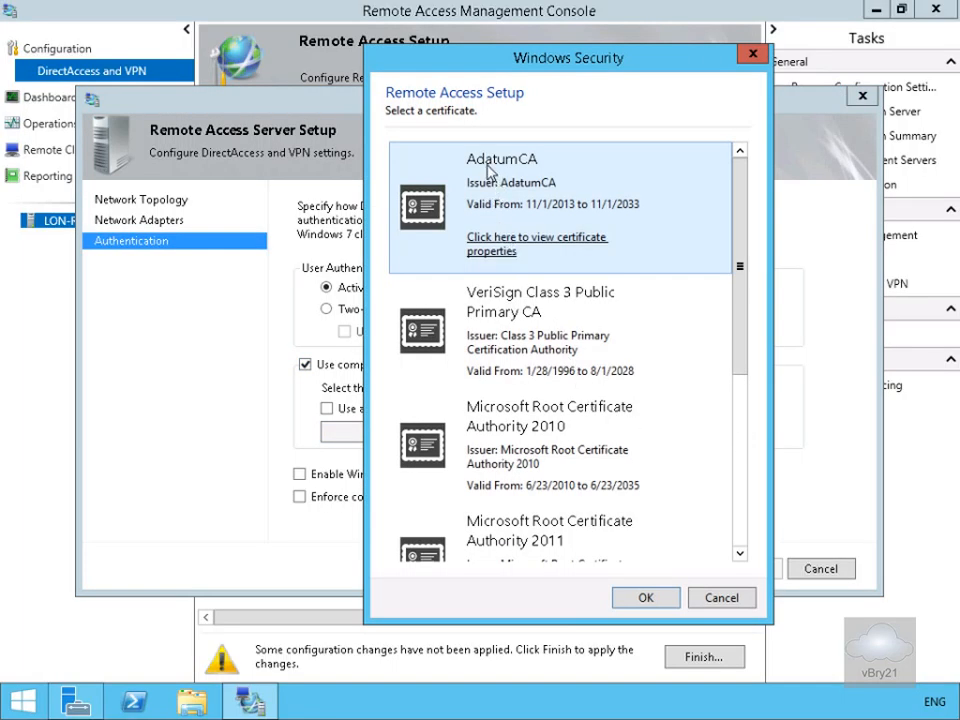
left_click(418, 210)
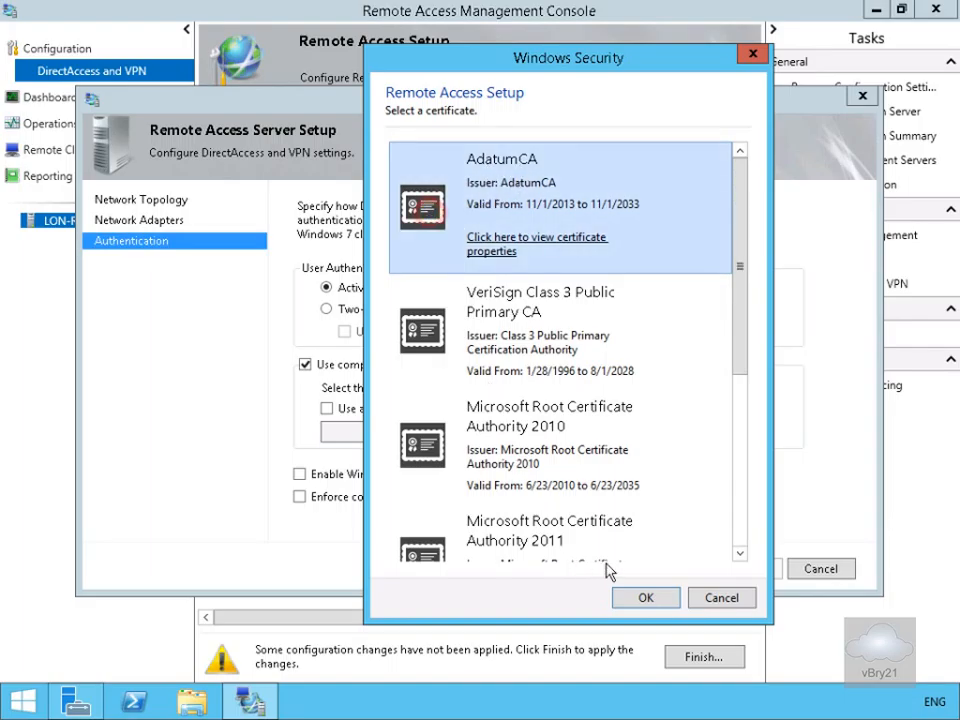
left_click(645, 597)
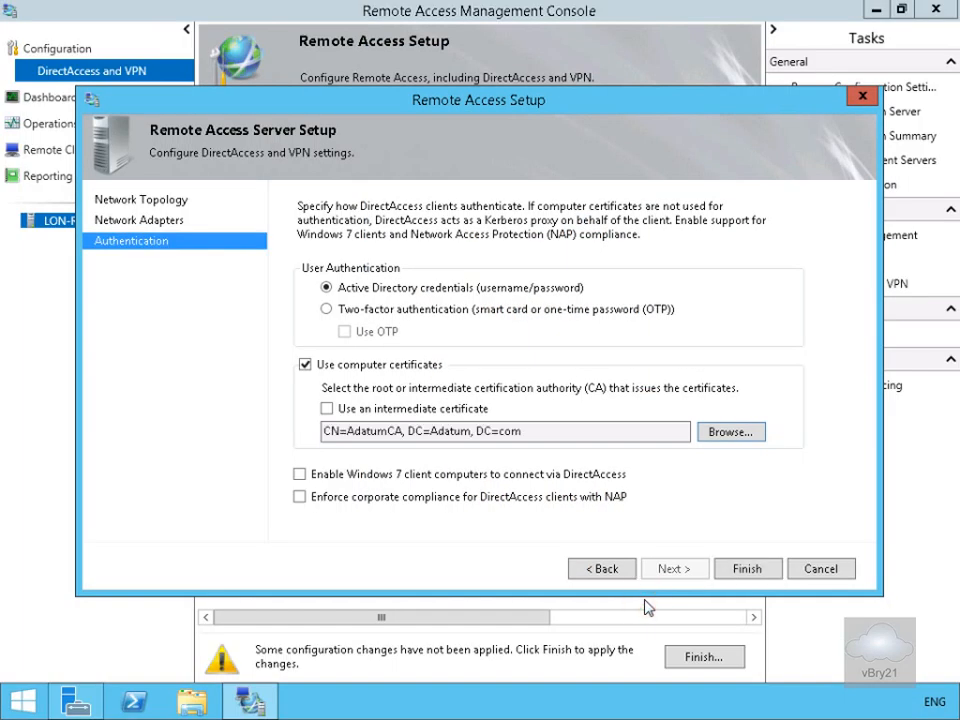
left_click(386, 485)
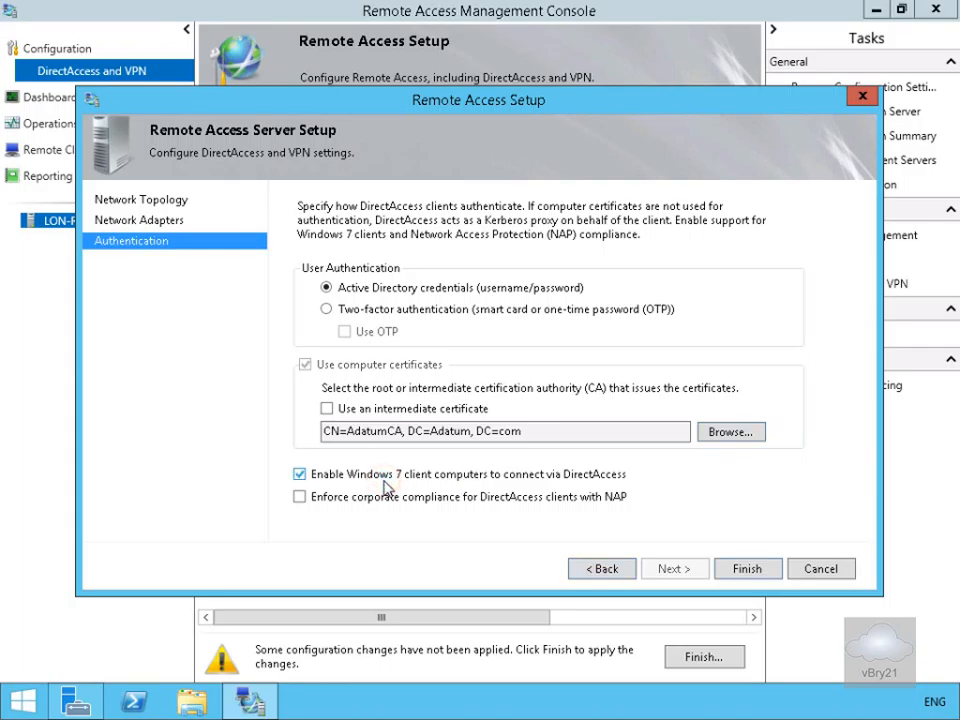
left_click(740, 575)
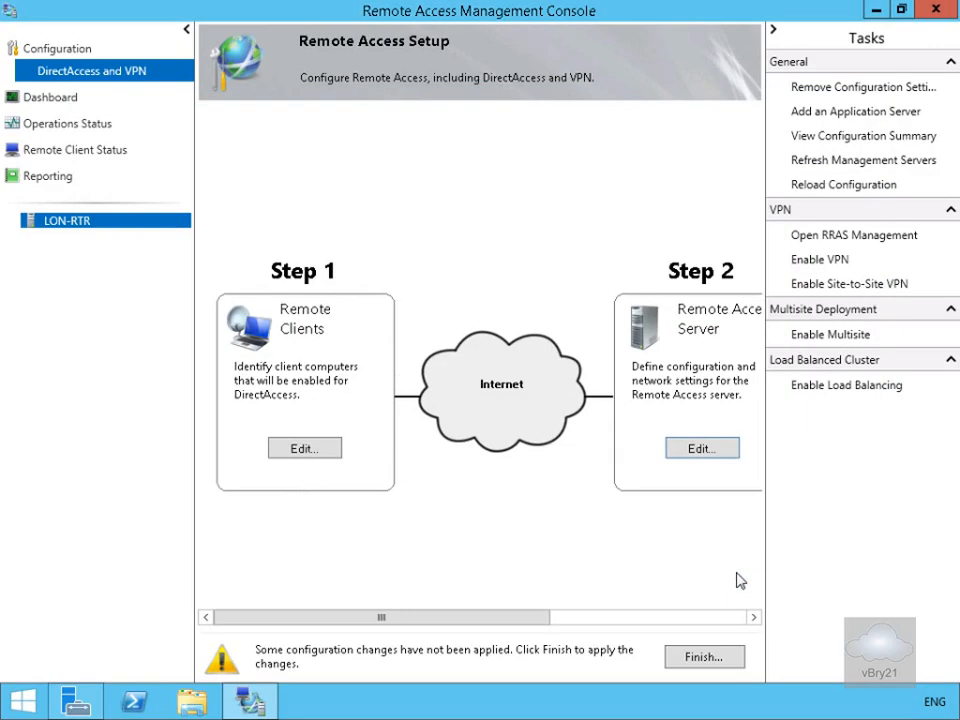
left_click_drag(510, 617, 693, 622)
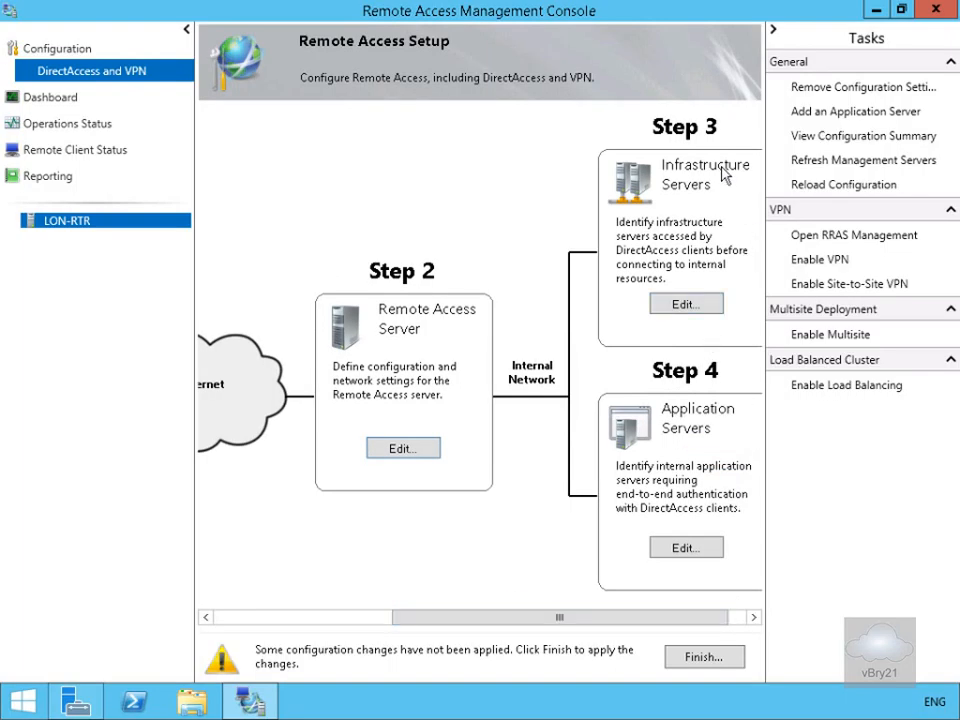
left_click(689, 305)
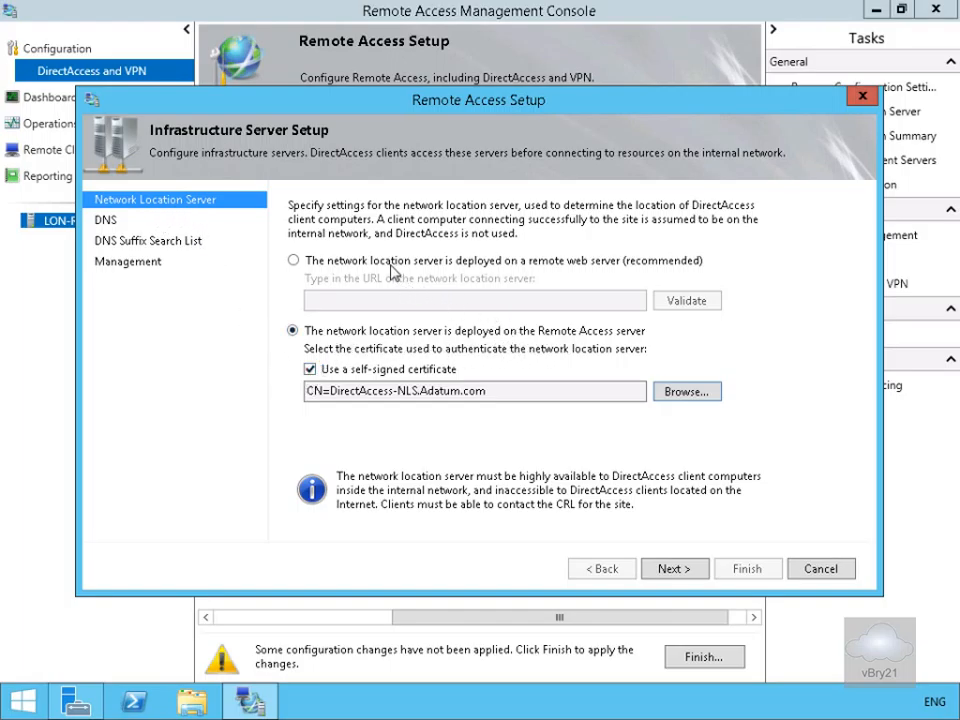
left_click(483, 262)
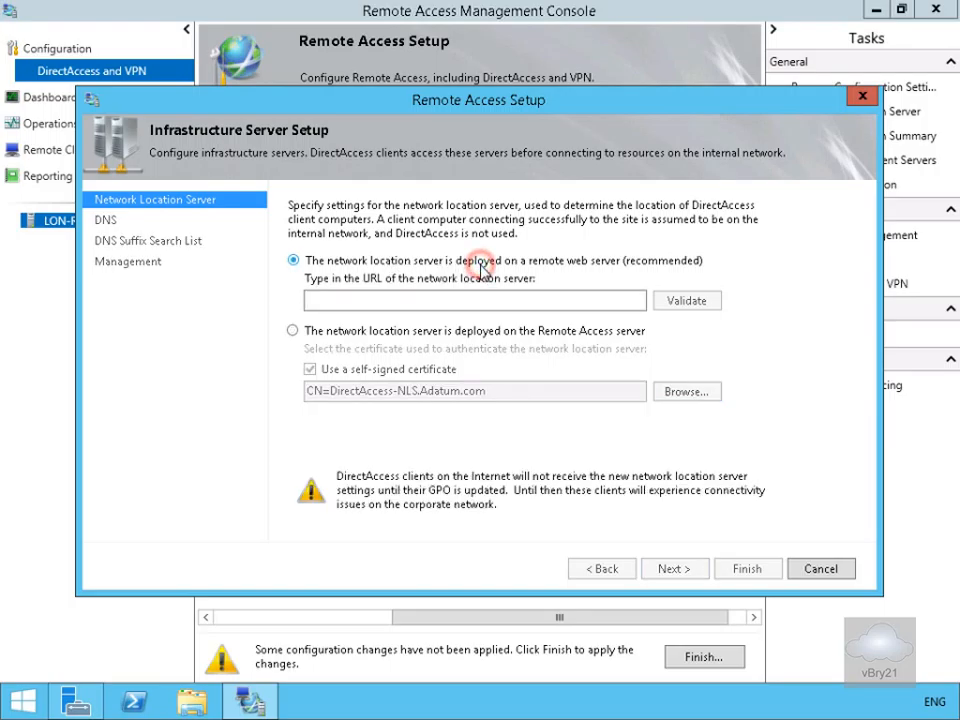
left_click(417, 301)
type("https://lon-svr1.adatum.com/")
left_click(664, 302)
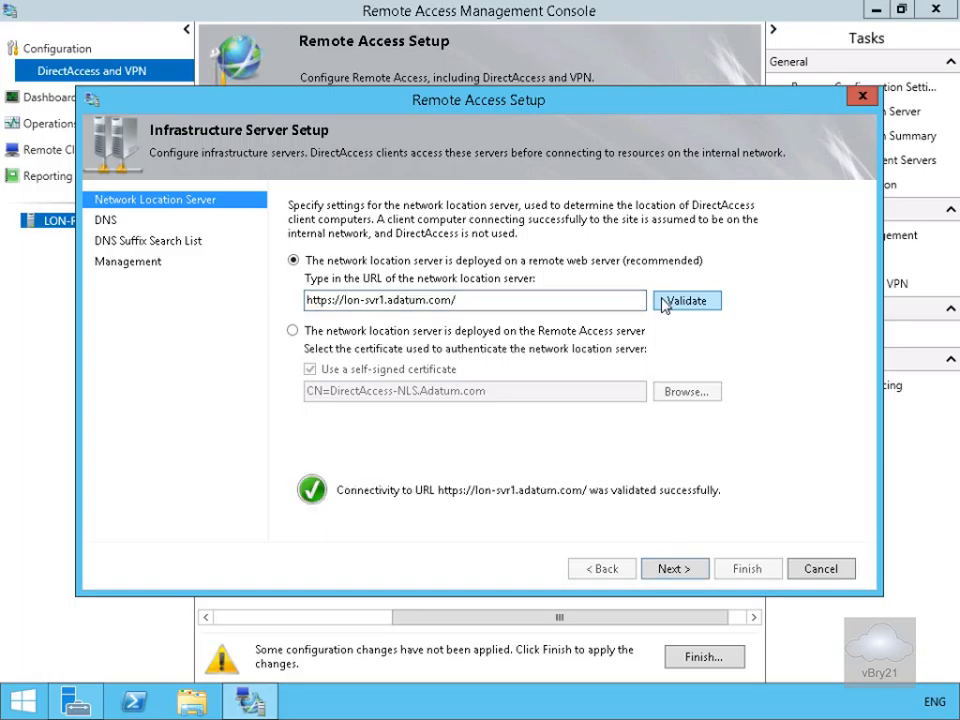
Step: Accept the existing DNS, DNS suffix search list and management server settings and finish the infrastructure server setup
left_click(675, 570)
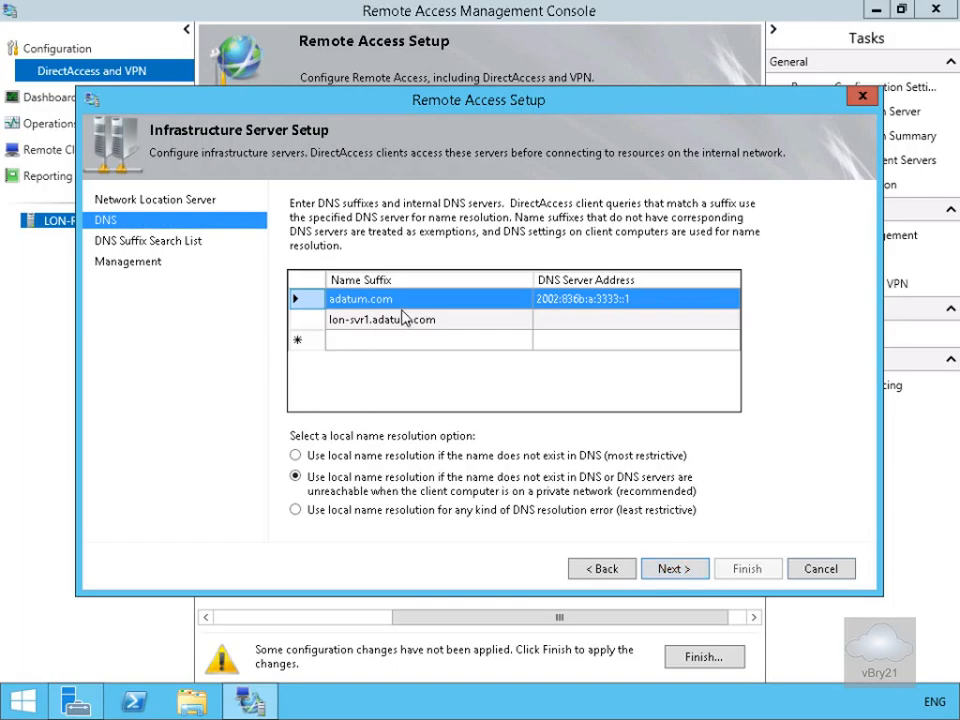
left_click(668, 572)
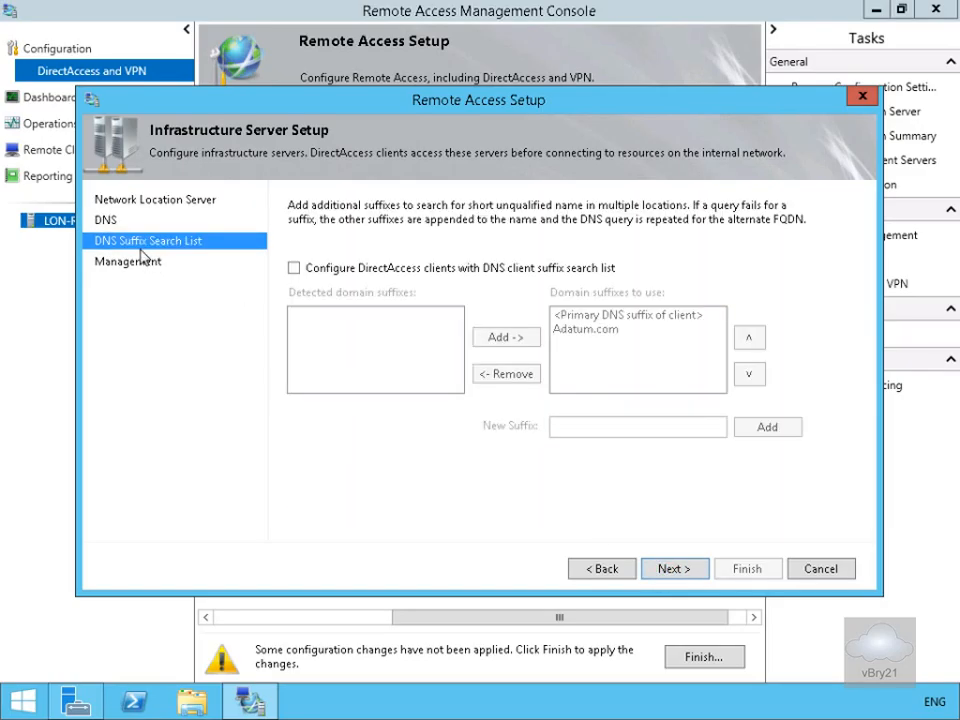
left_click(667, 569)
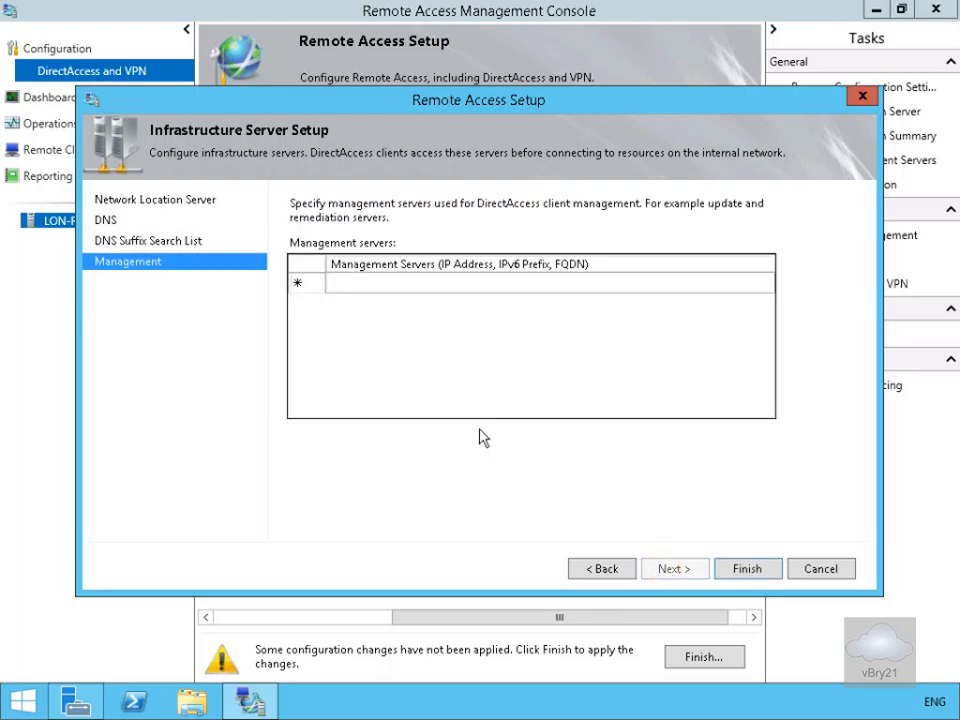
left_click(742, 569)
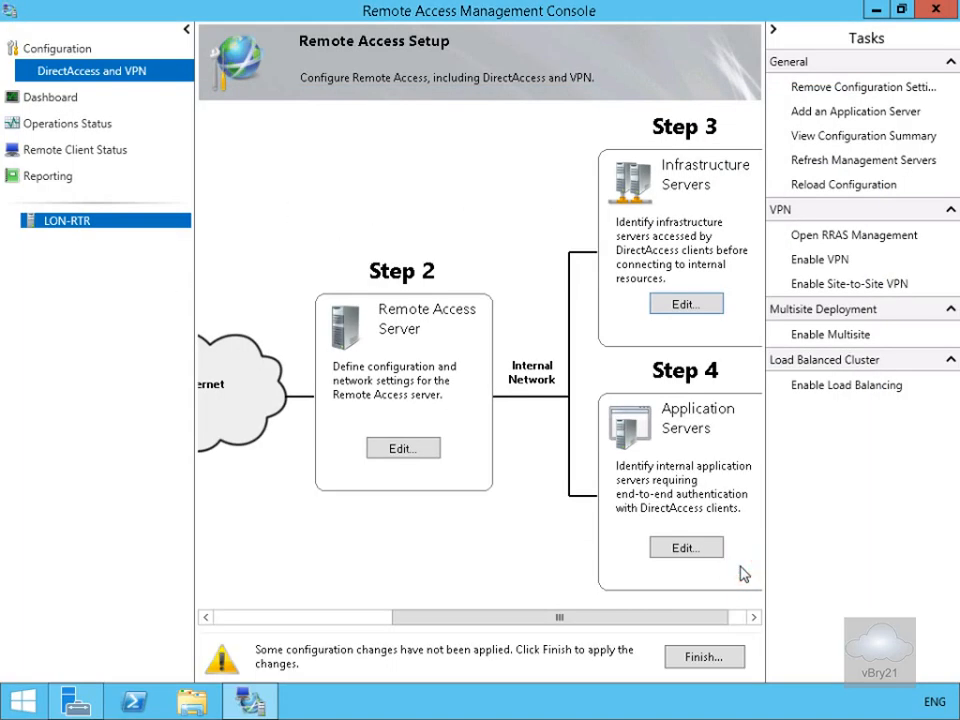
Step: Complete the Application Servers setup, keeping the option not to extend authentication to application servers
left_click(686, 548)
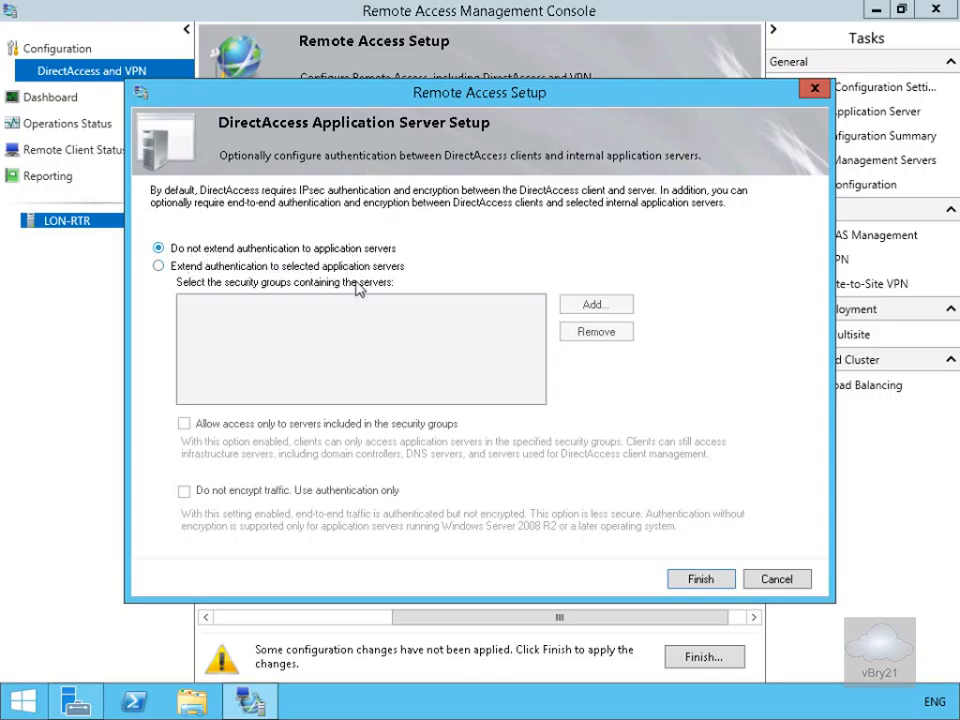
left_click(689, 581)
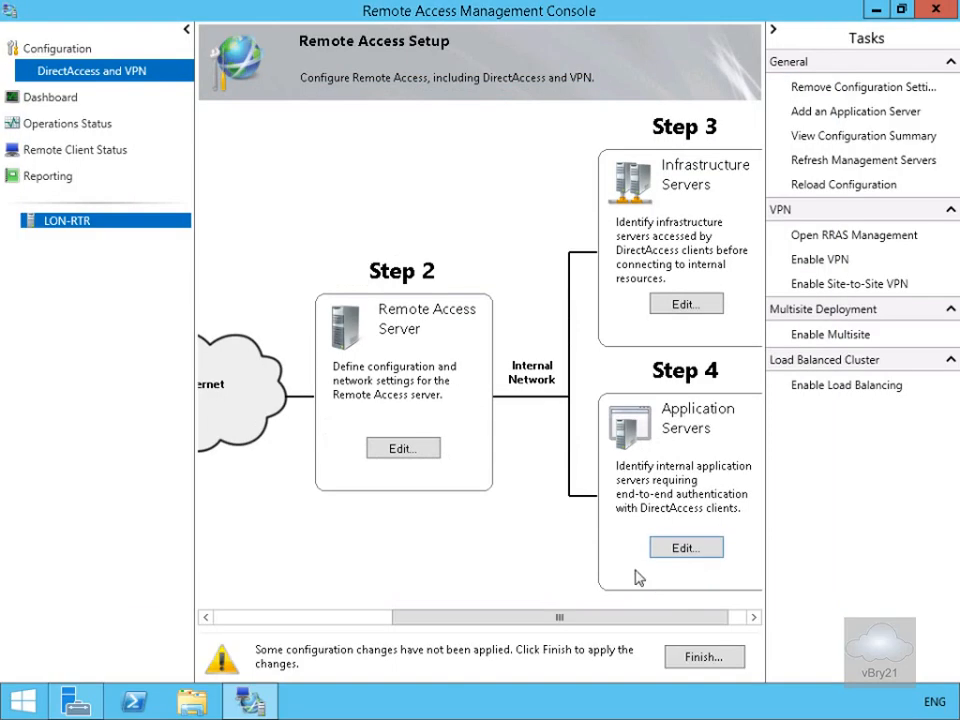